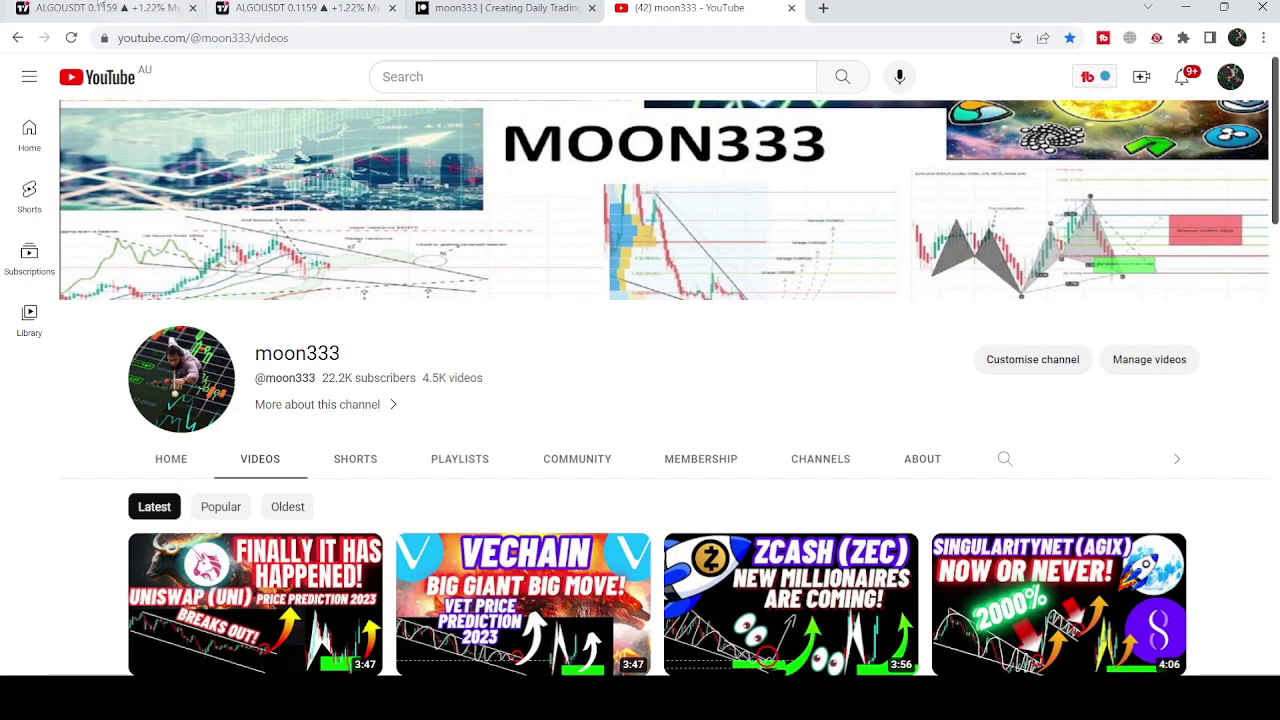
Switch from the moon333 YouTube page to the ALGOUSDT TradingView chart tab
left_click(101, 7)
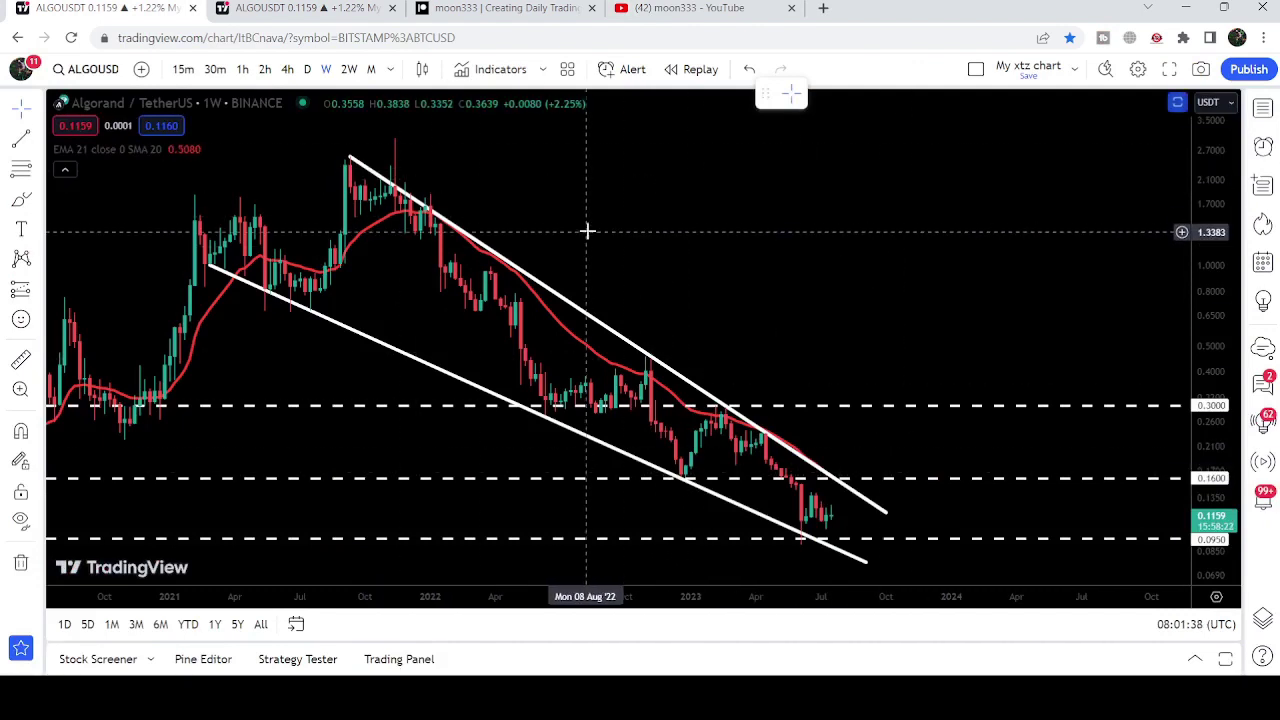
Put ALGO/USDT on the daily timeframe, then return to moon333's members-only YouTube posts
key("ctrl+Tab")
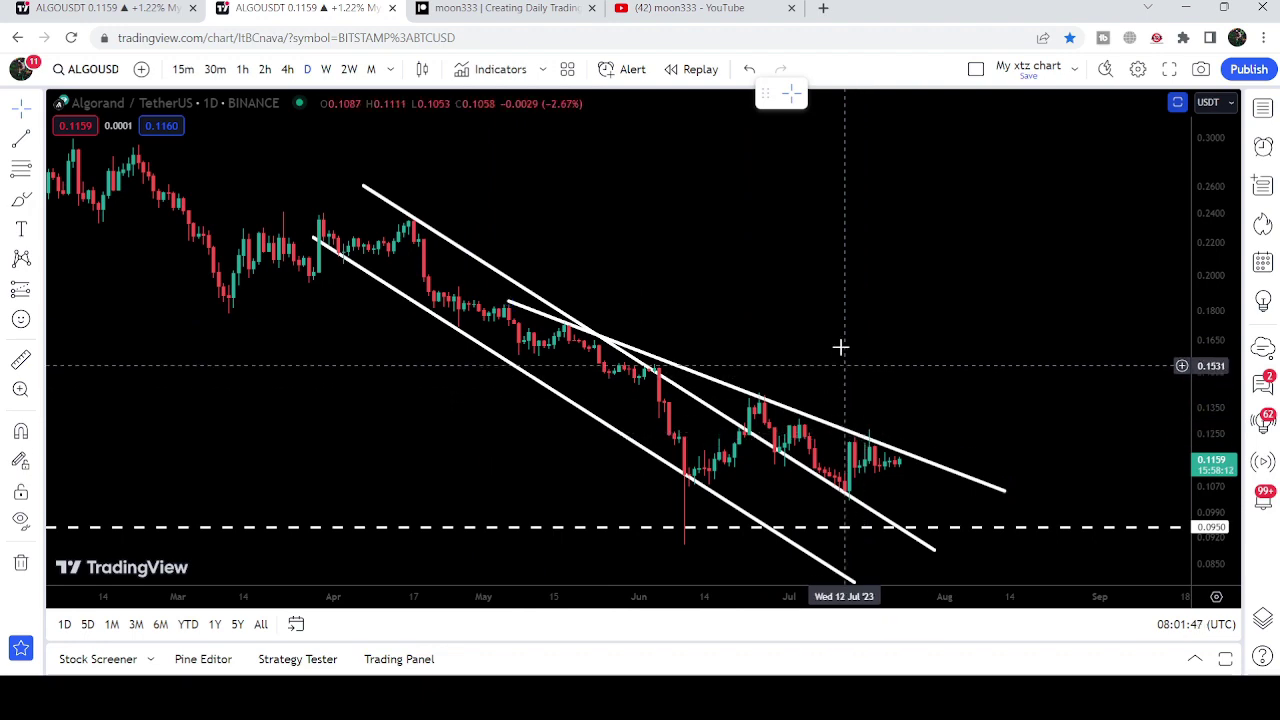
left_click(690, 8)
left_click(671, 466)
Scroll through moon333's members-only posts, then bring up the Patreon Algorand (ALGO) search results
scroll(1046, 300, "down", 5)
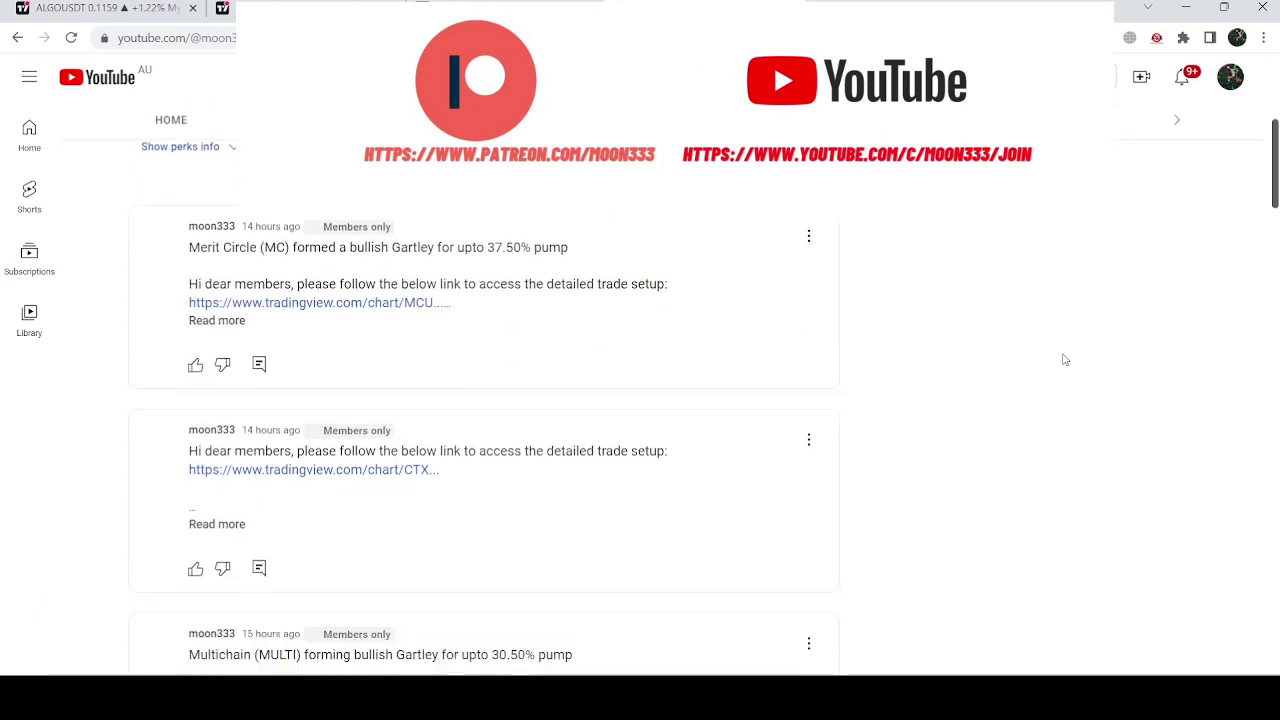
scroll(1066, 360, "down", 4)
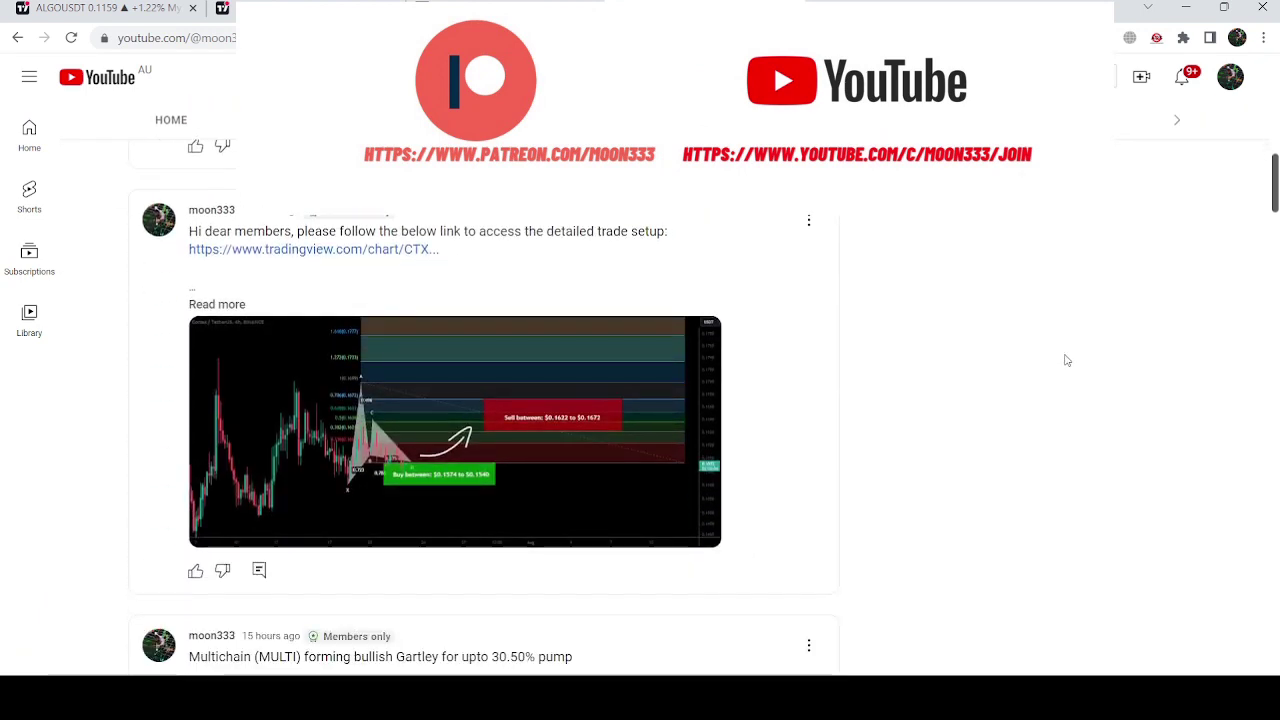
scroll(1067, 358, "down", 3)
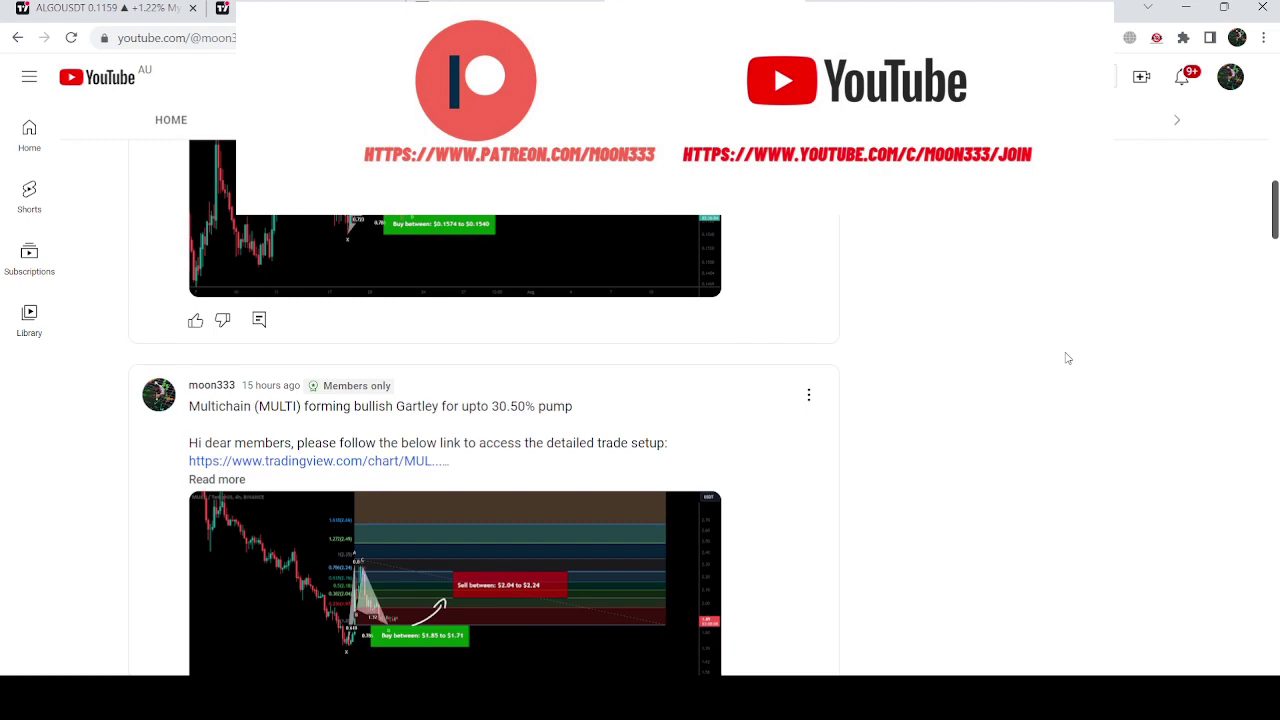
scroll(1067, 358, "down", 8)
scroll(1073, 358, "down", 15)
scroll(958, 635, "down", 5)
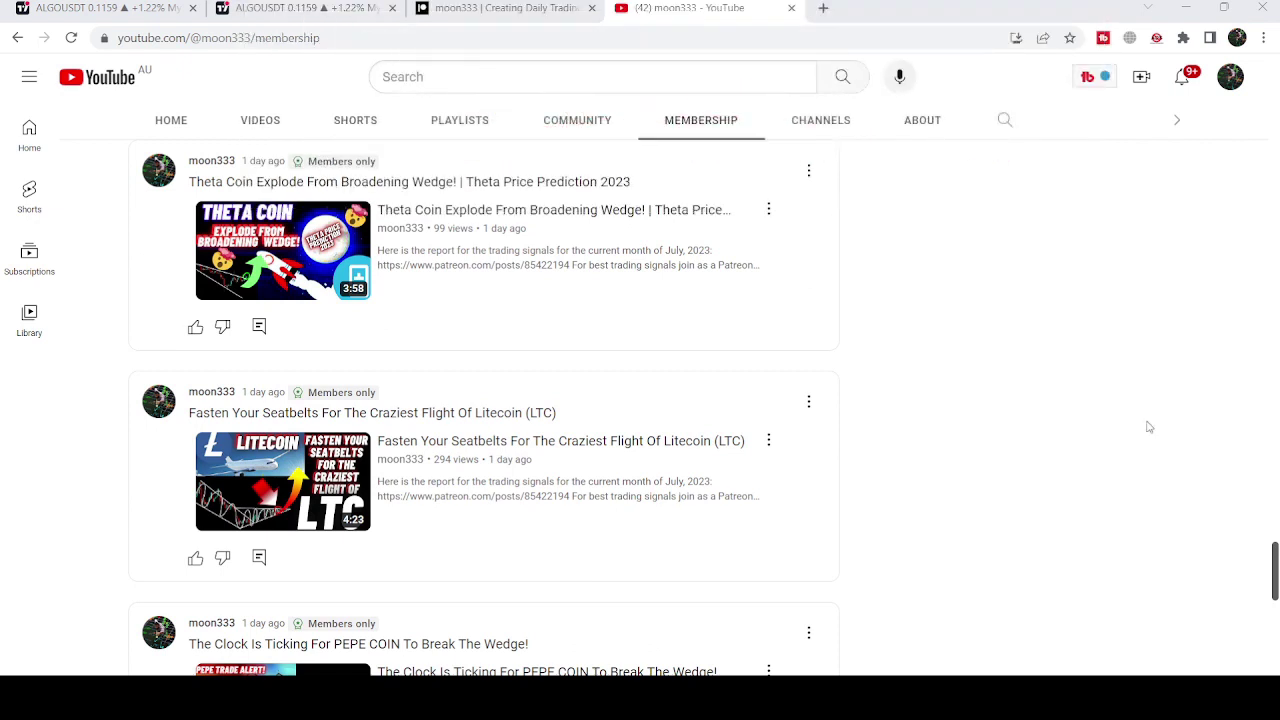
left_click(450, 8)
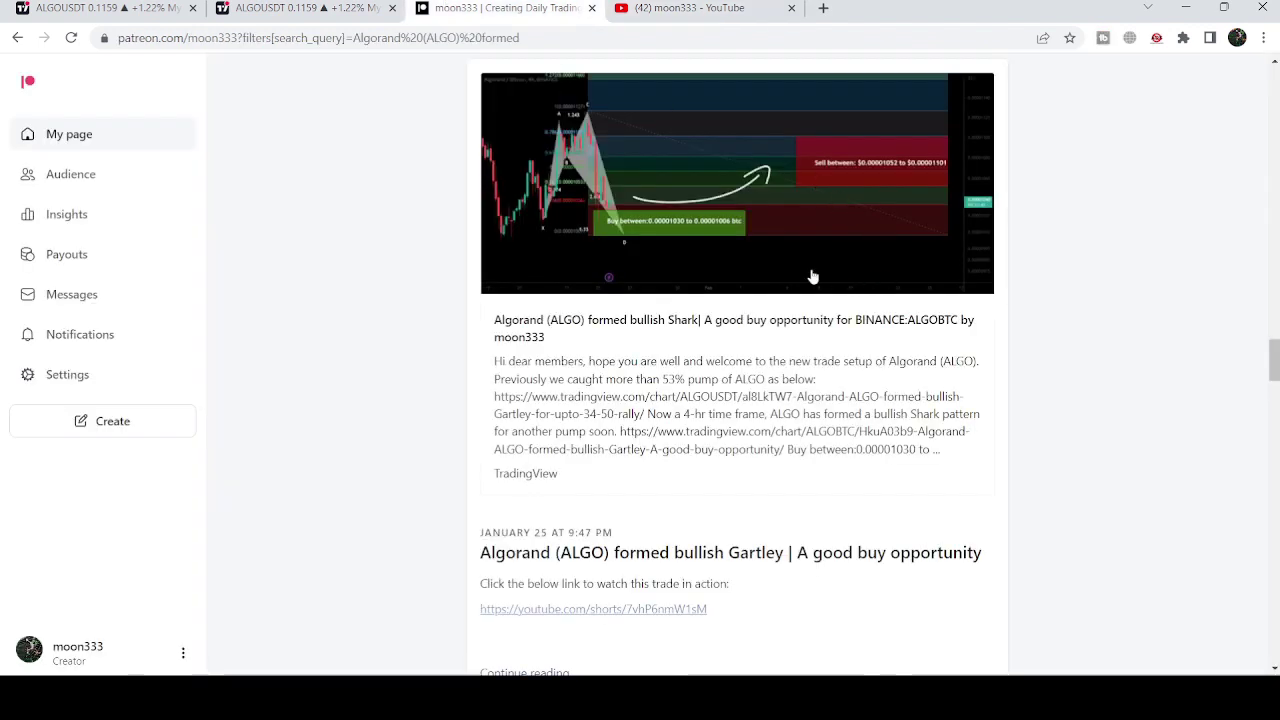
Open the Algorand bullish Shark TradingView idea linked from the Patreon post in a new tab
left_click(762, 227)
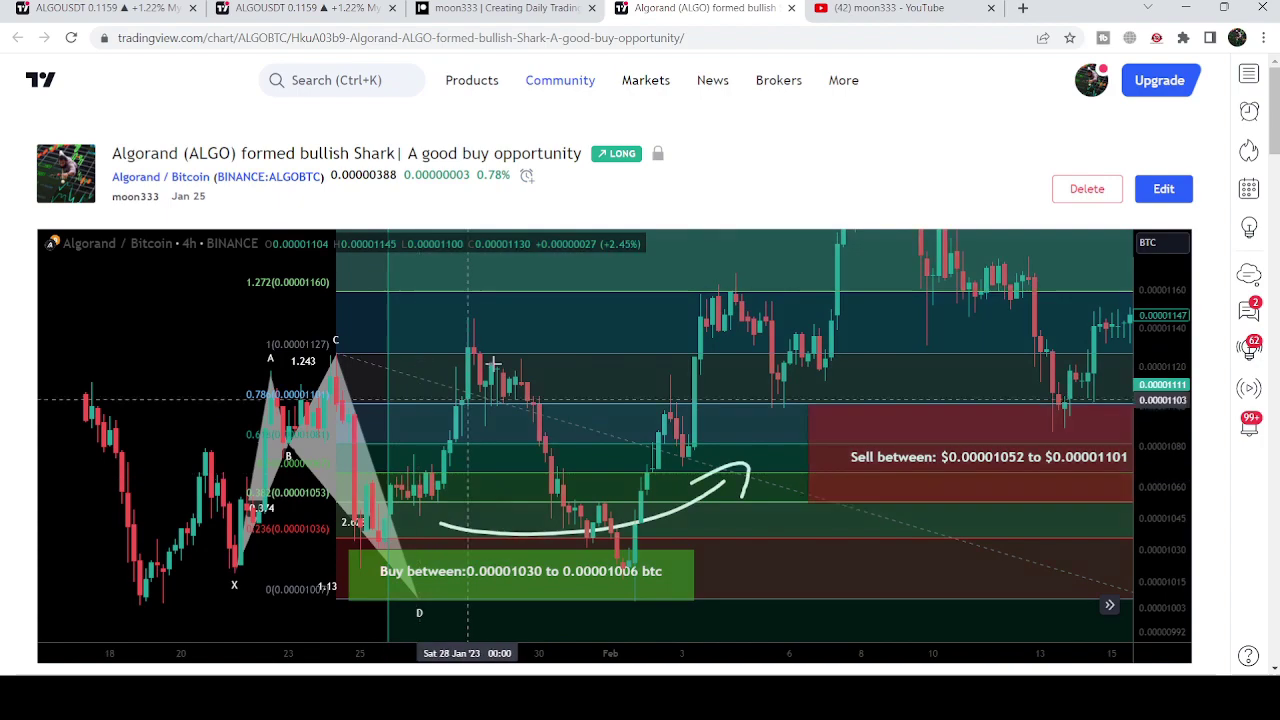
Open the ALGO/USDT bullish Gartley idea, replay its later price action, then return to YouTube membership
scroll(777, 488, "down", 5)
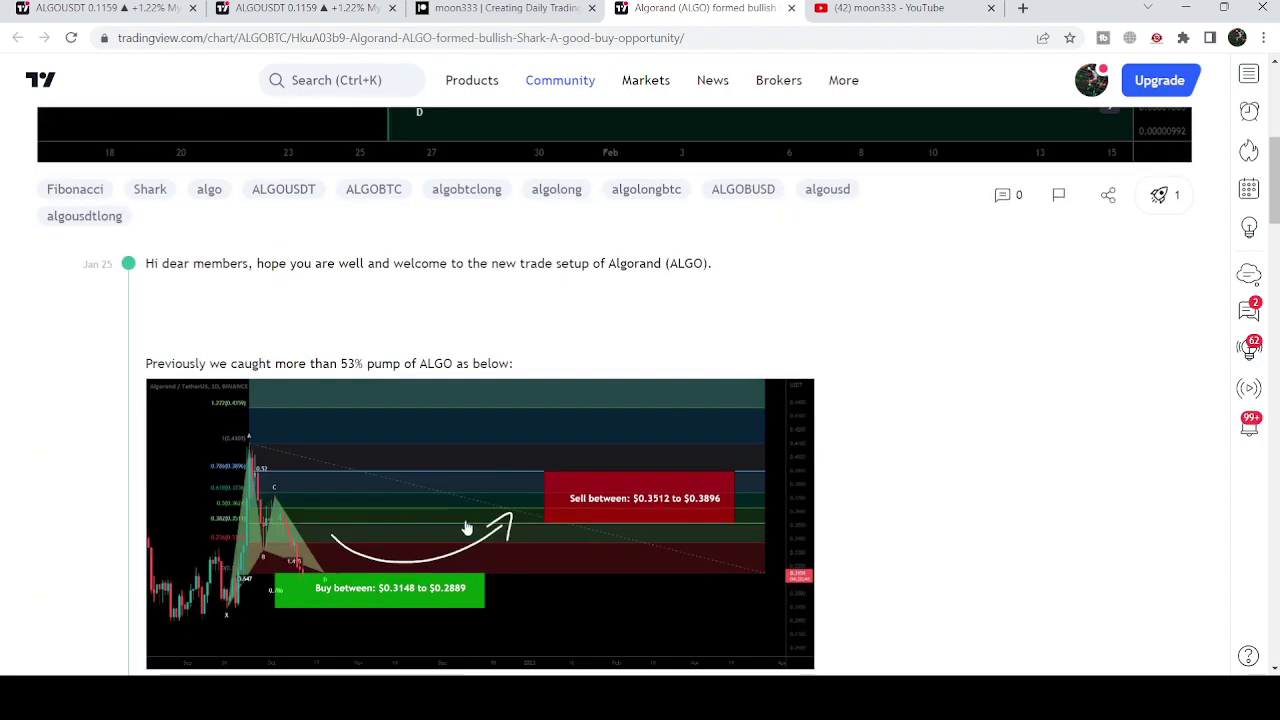
left_click(467, 527)
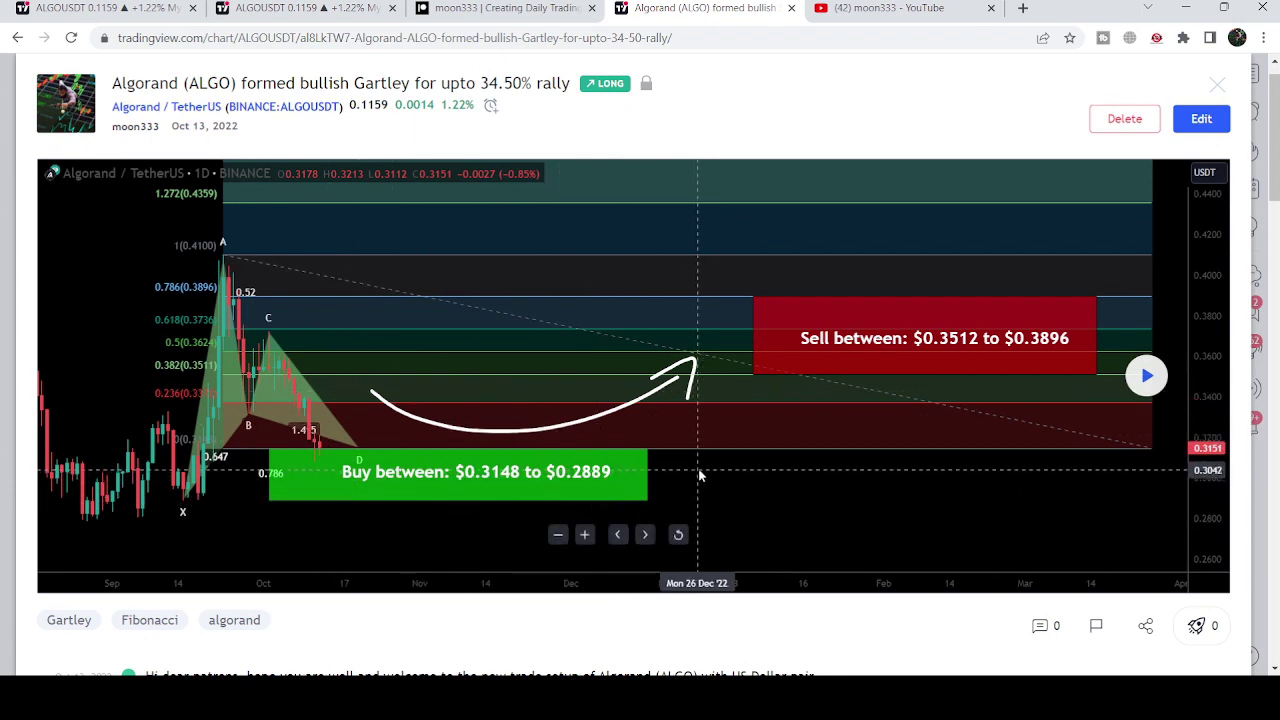
left_click(1147, 376)
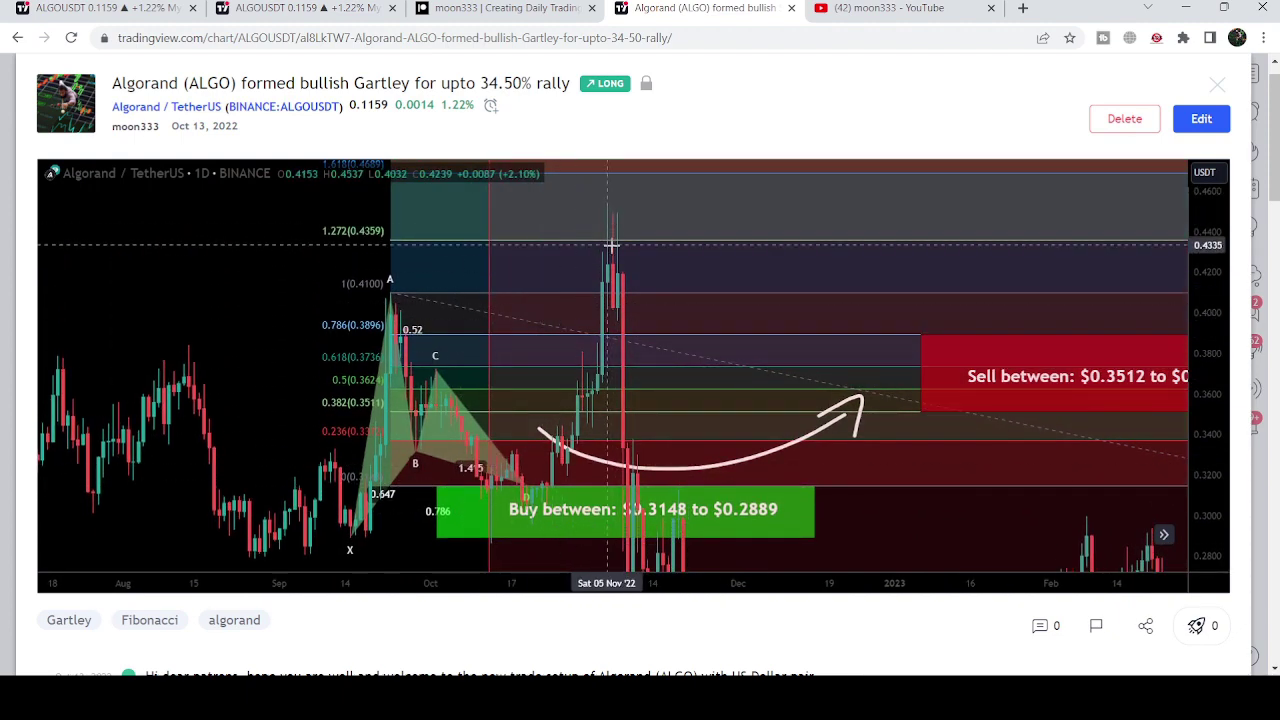
left_click(932, 16)
scroll(951, 265, "down", 10)
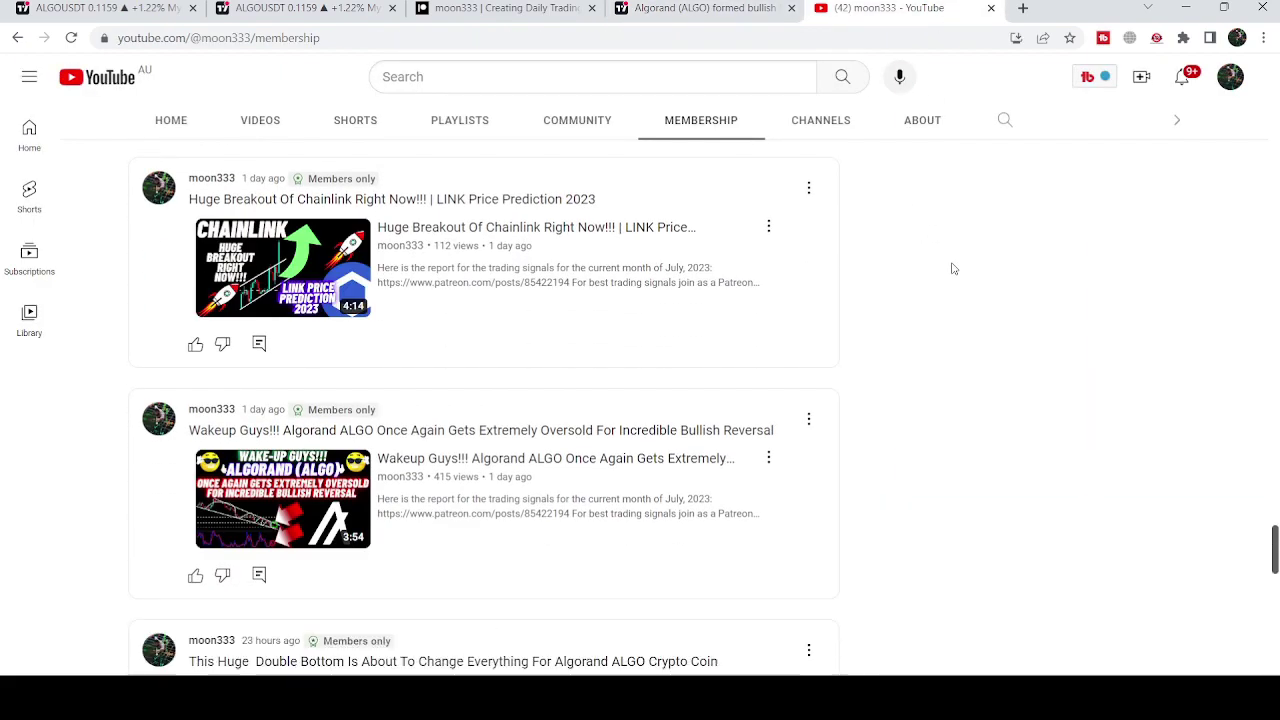
Scroll through the members-only Algorand and Chainlink posts, then return to the daily ALGO/USDT wedge chart
scroll(953, 268, "down", 10)
scroll(953, 268, "down", 15)
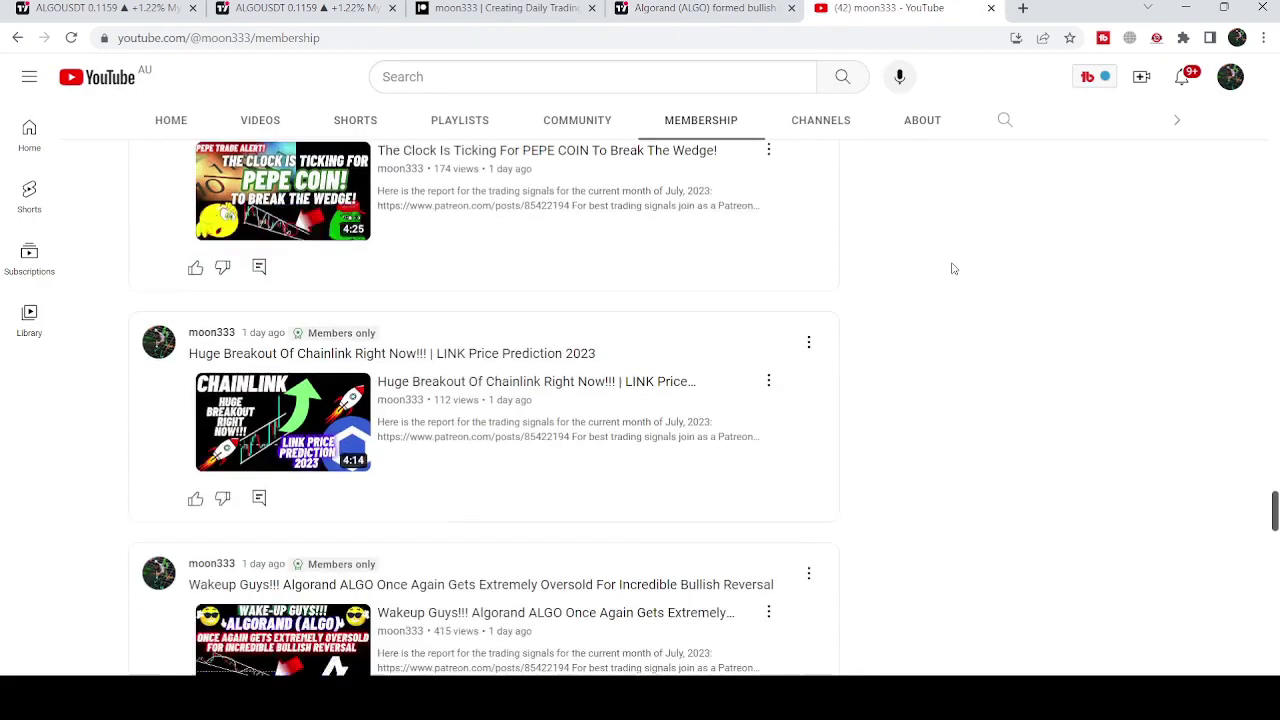
scroll(953, 267, "down", 3)
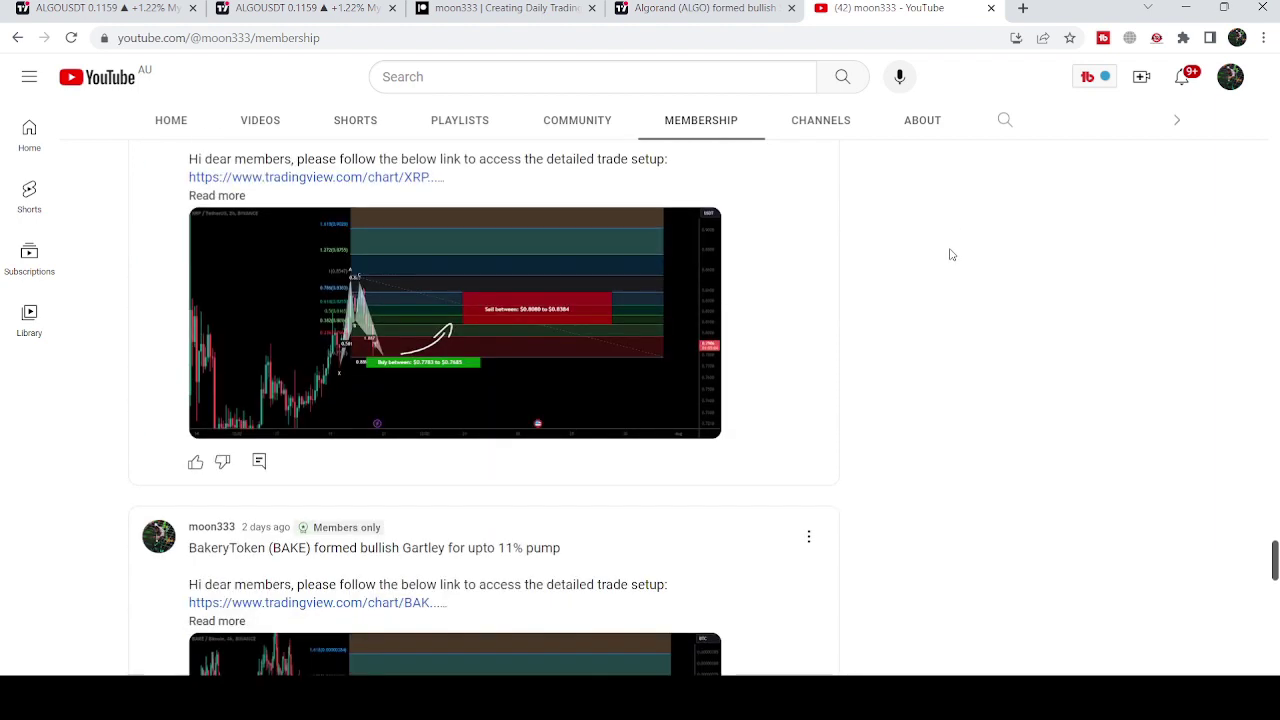
scroll(952, 254, "down", 2)
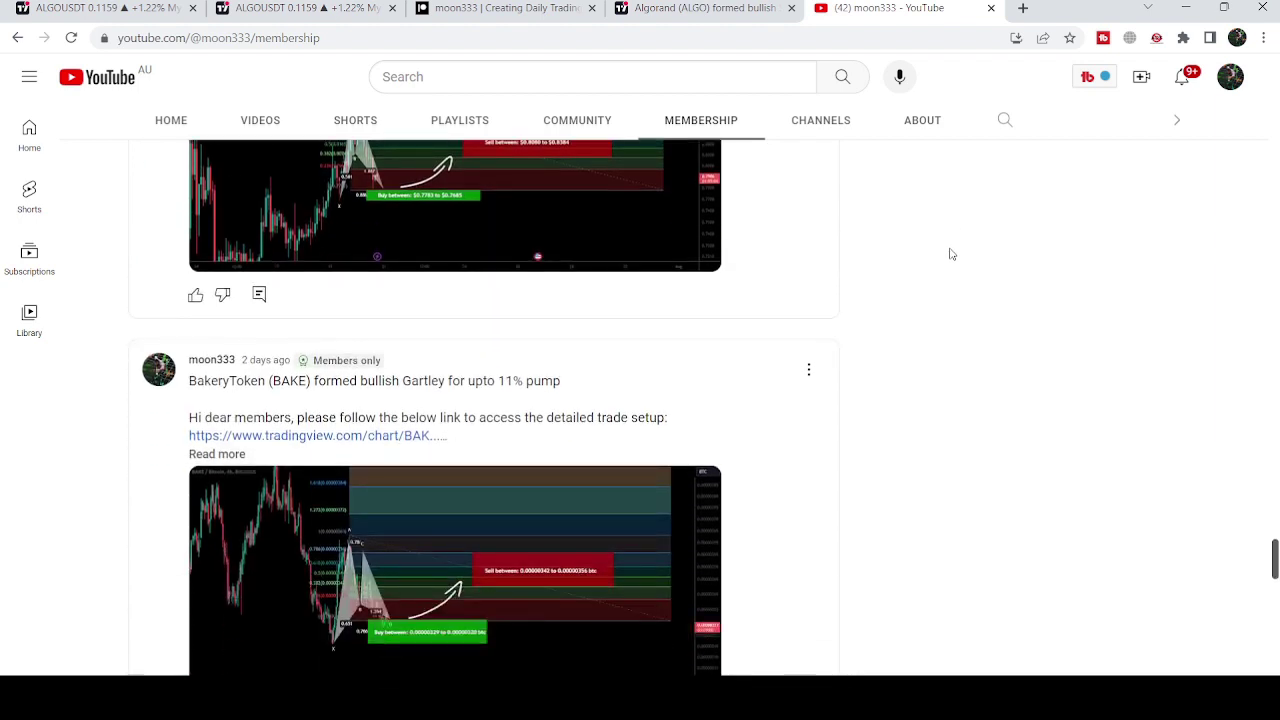
scroll(951, 254, "down", 2)
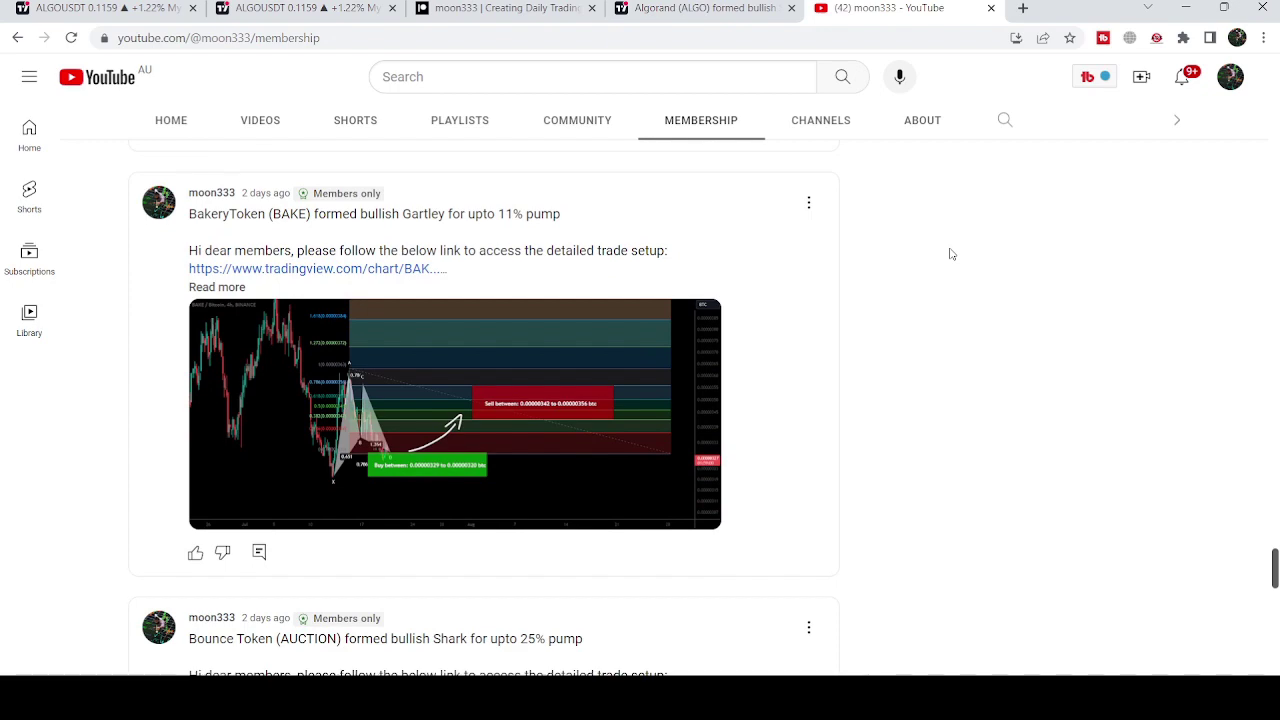
scroll(951, 254, "down", 2)
scroll(951, 254, "down", 2)
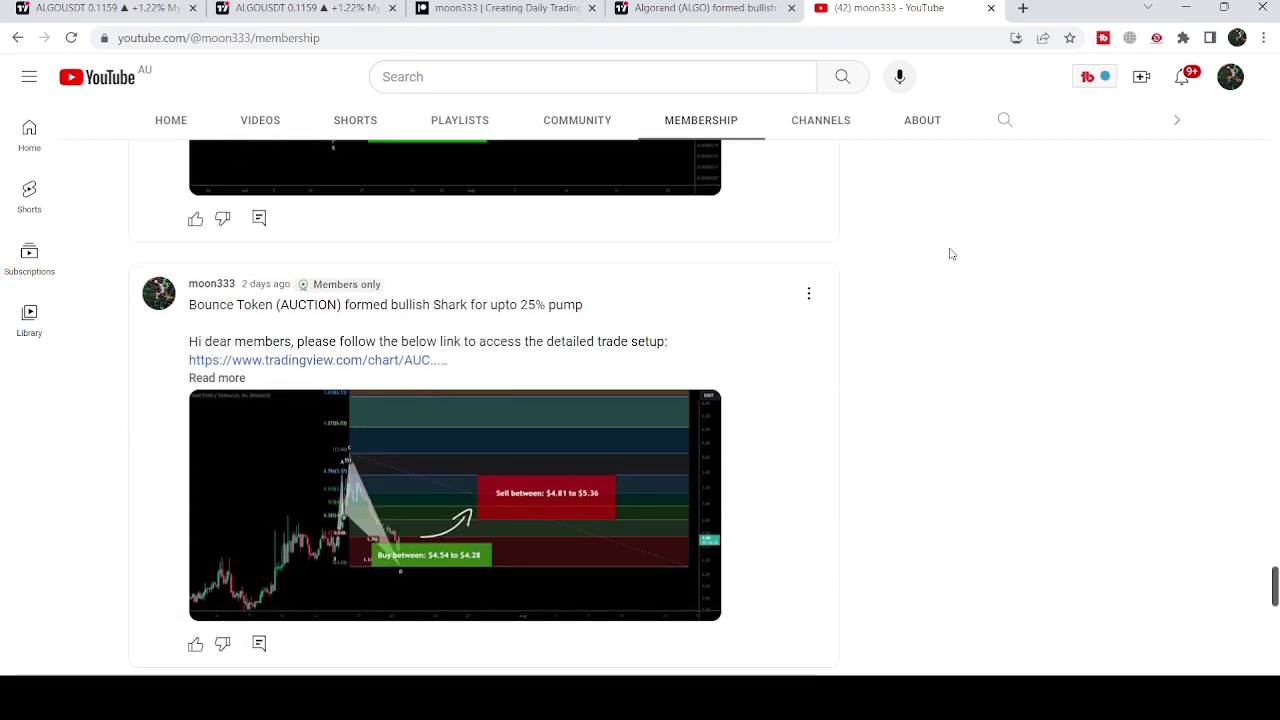
scroll(951, 254, "down", 2)
scroll(951, 254, "down", 2)
scroll(951, 254, "down", 4)
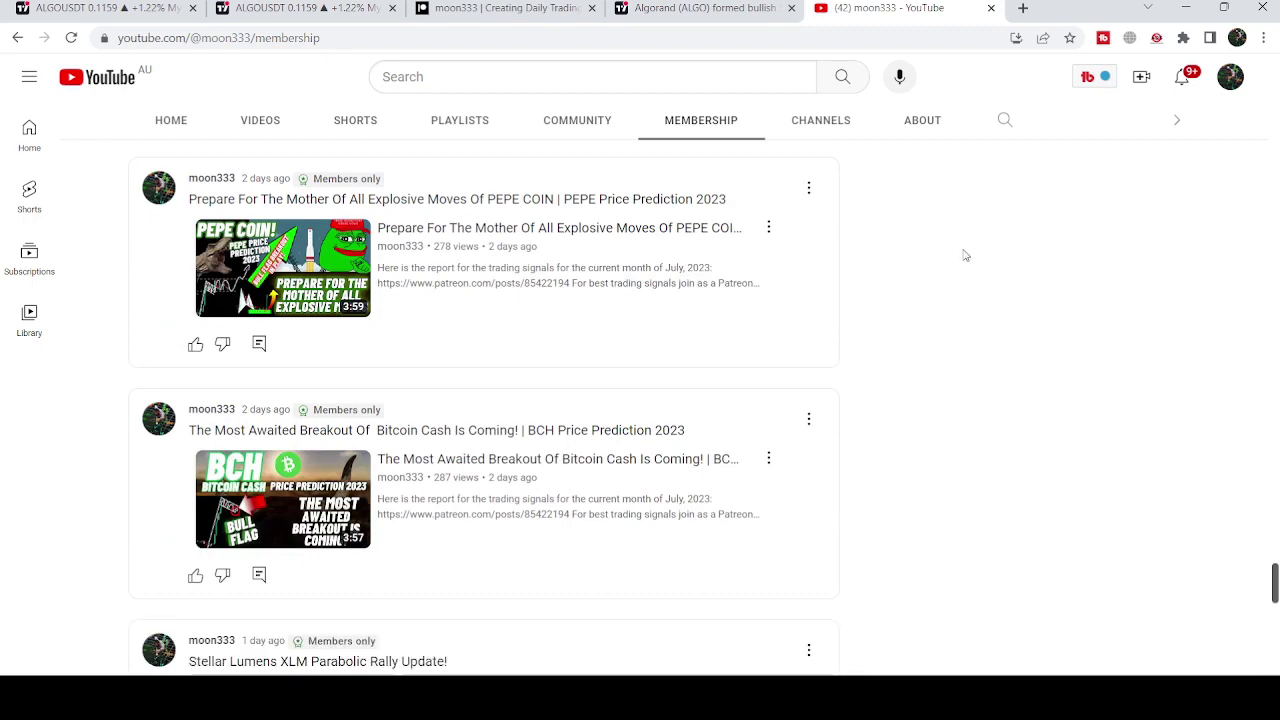
scroll(960, 254, "down", 5)
scroll(946, 217, "down", 2)
left_click(331, 7)
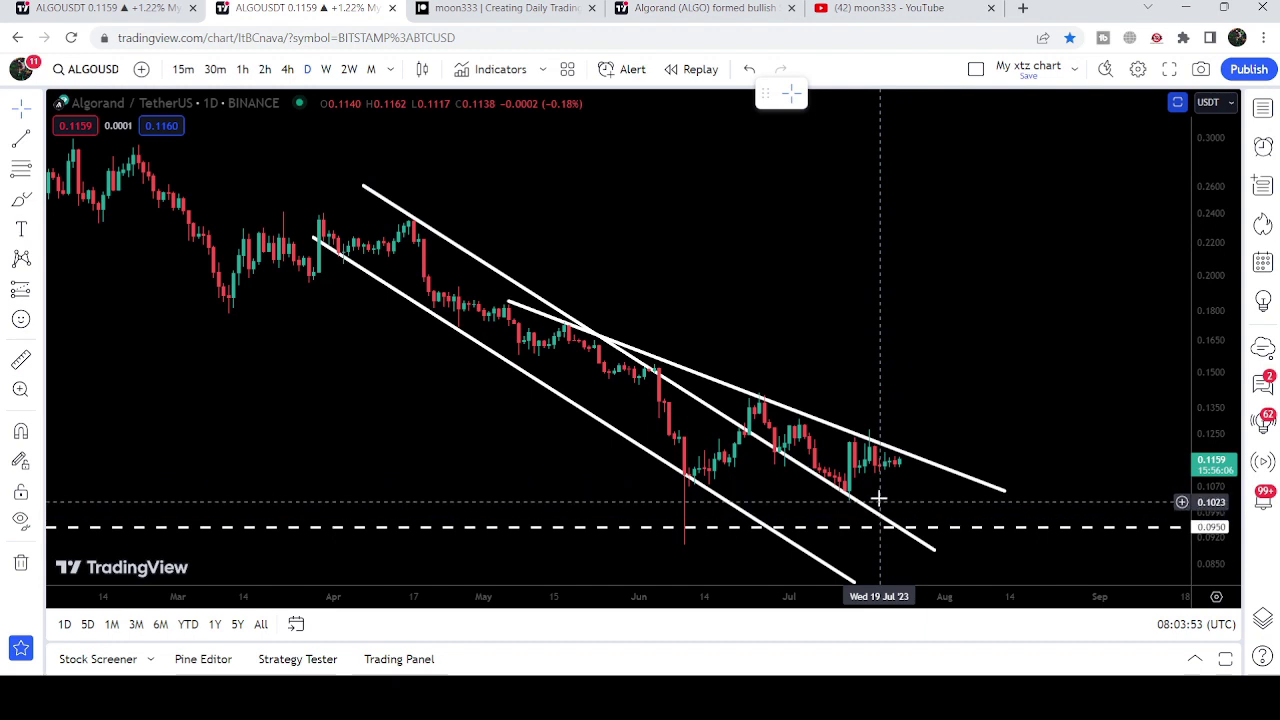
On the 4h chart, draw the triangle's rising lower and descending upper trend lines to the apex
left_click(287, 69)
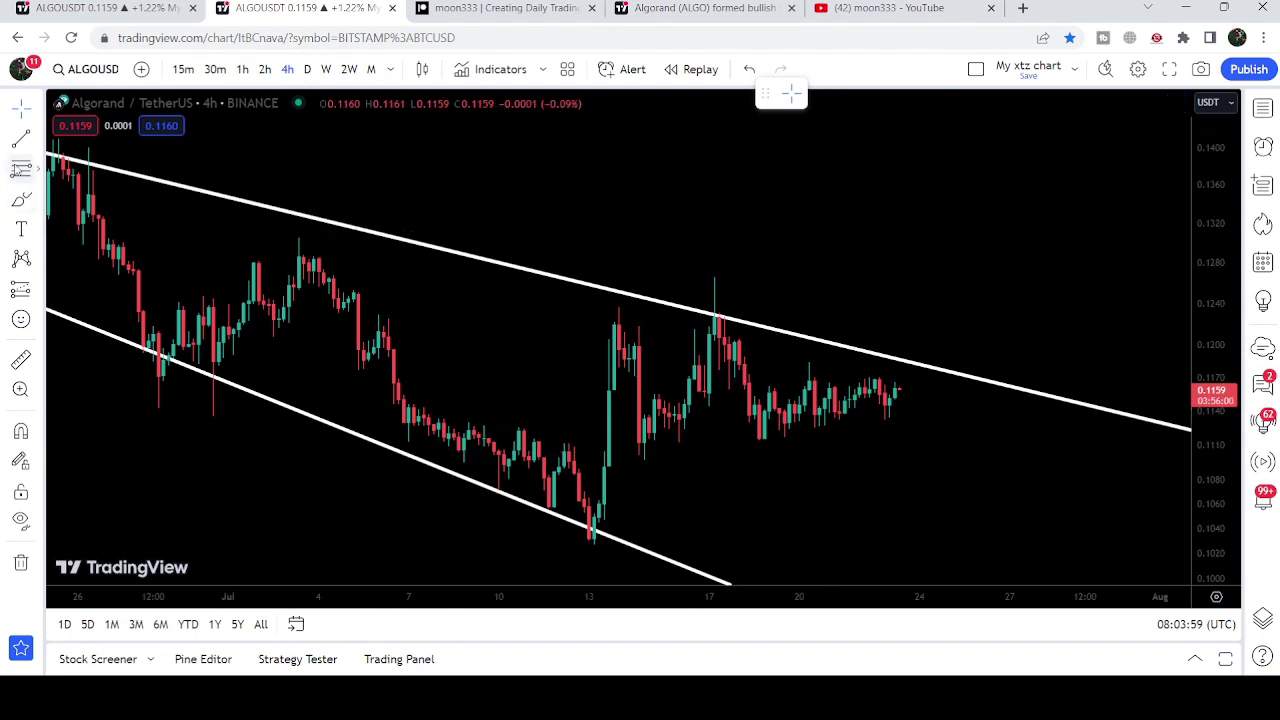
left_click(20, 141)
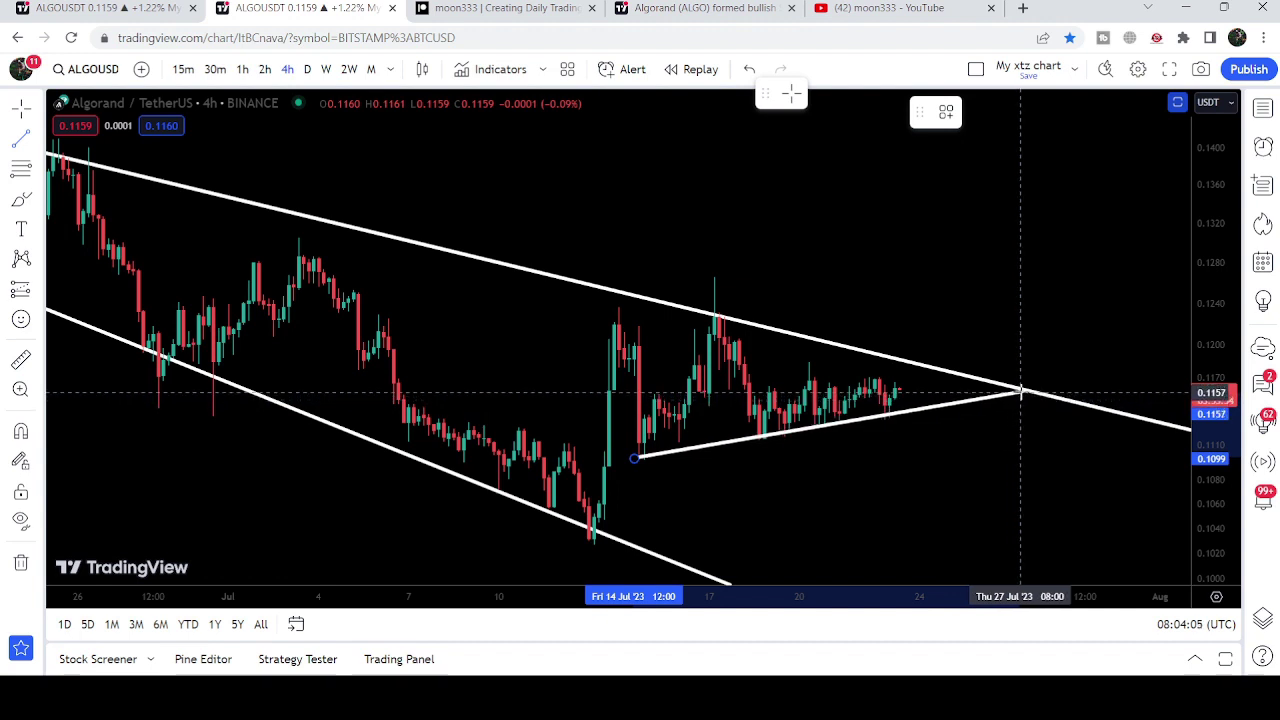
left_click(1020, 391)
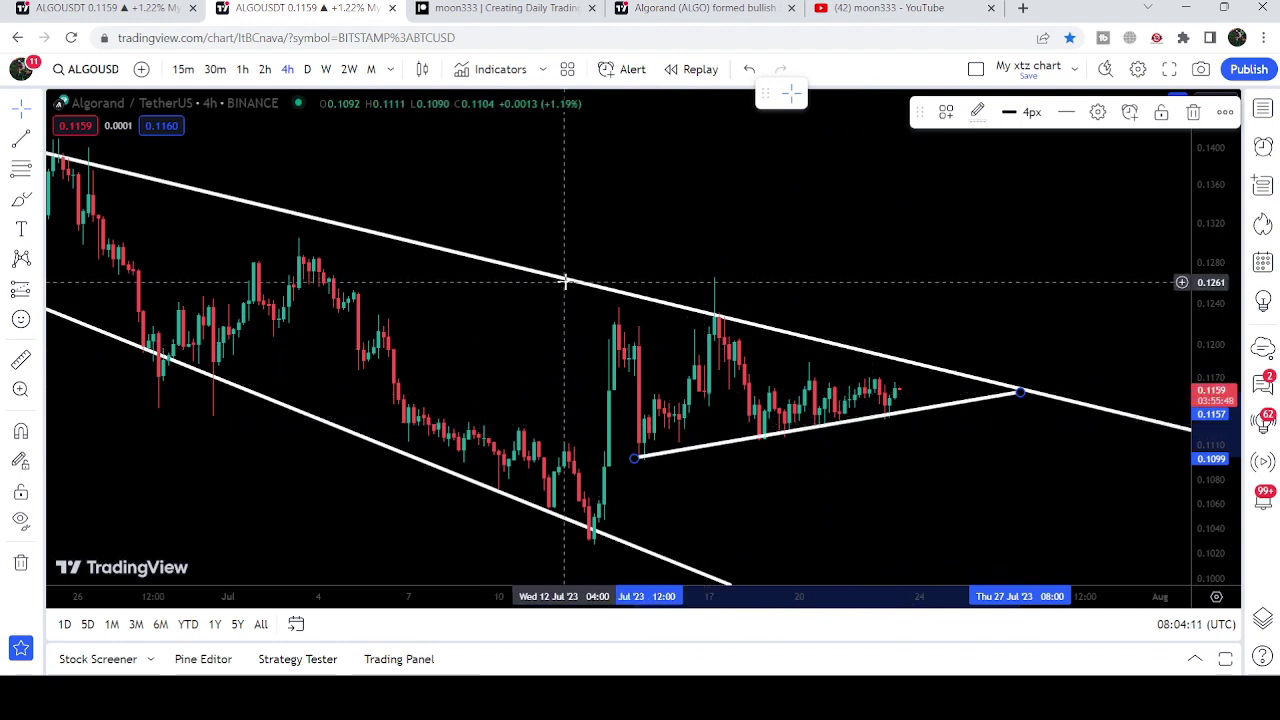
left_click(737, 286)
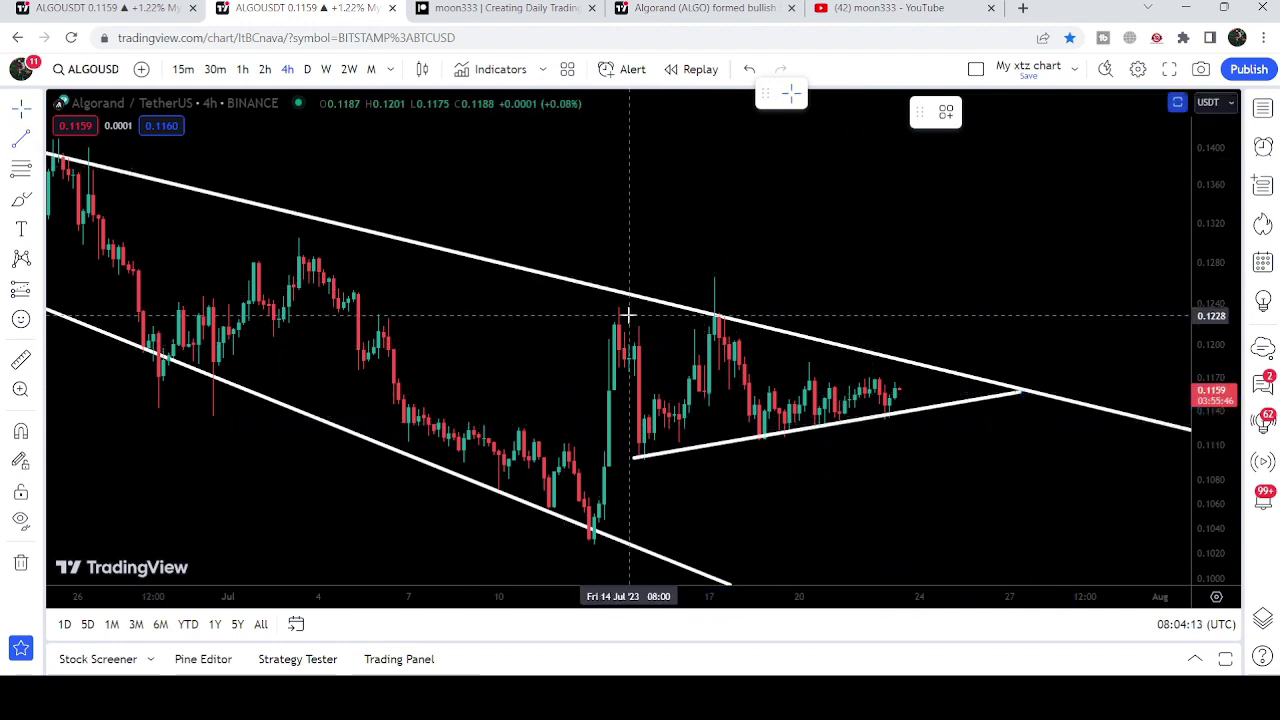
left_click(620, 310)
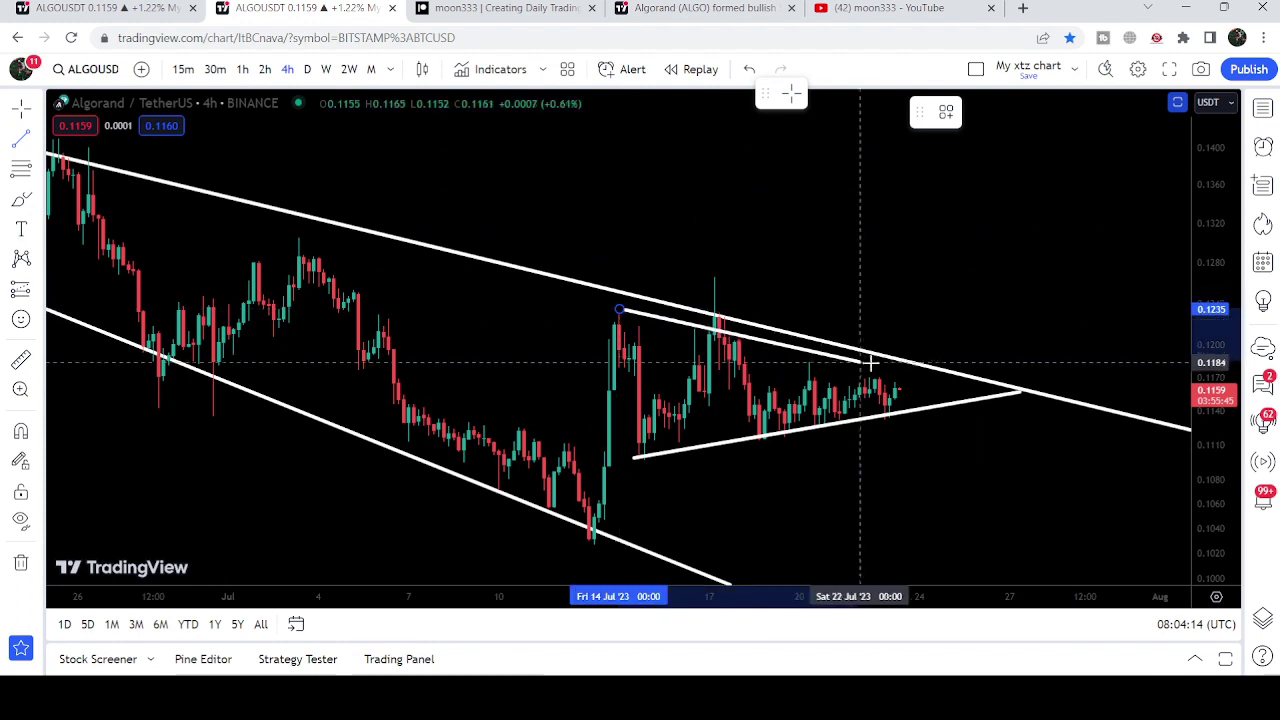
left_click(962, 399)
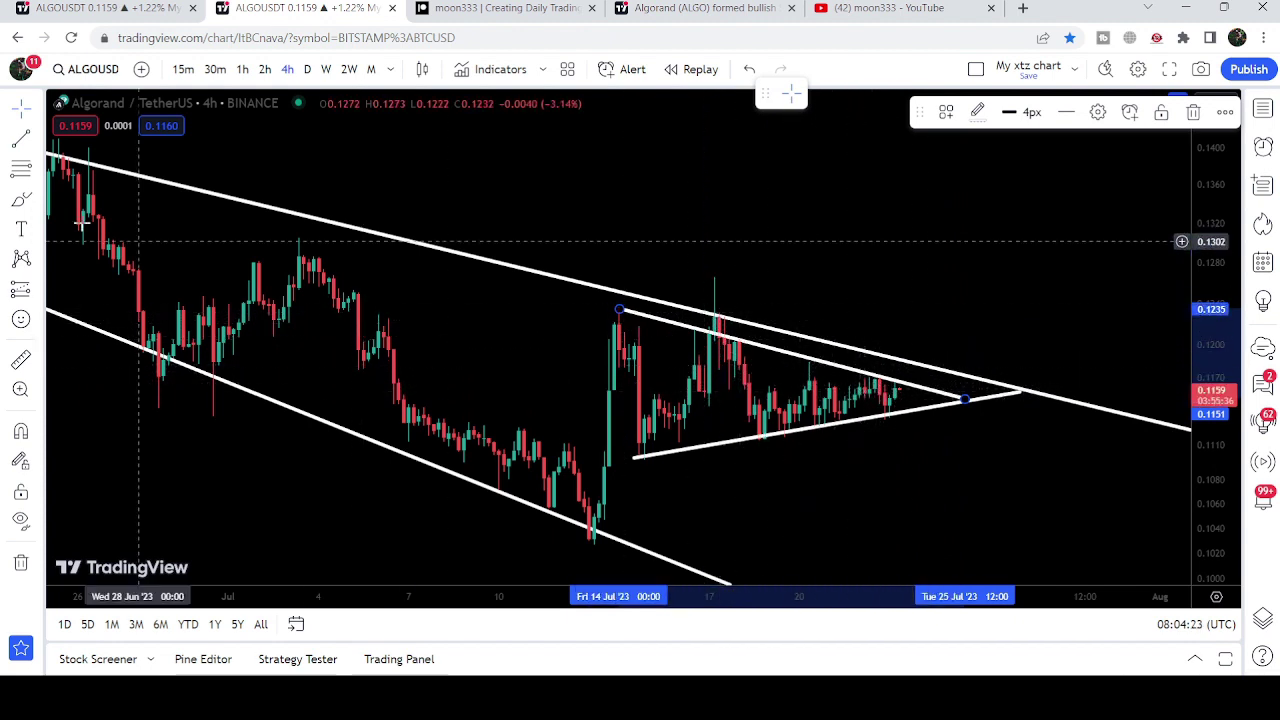
Draw a vertical measured-move line at the latest candles, raising it to target 0.1298
left_click(20, 140)
left_click_drag(643, 313, 648, 450)
left_click_drag(647, 352, 907, 455)
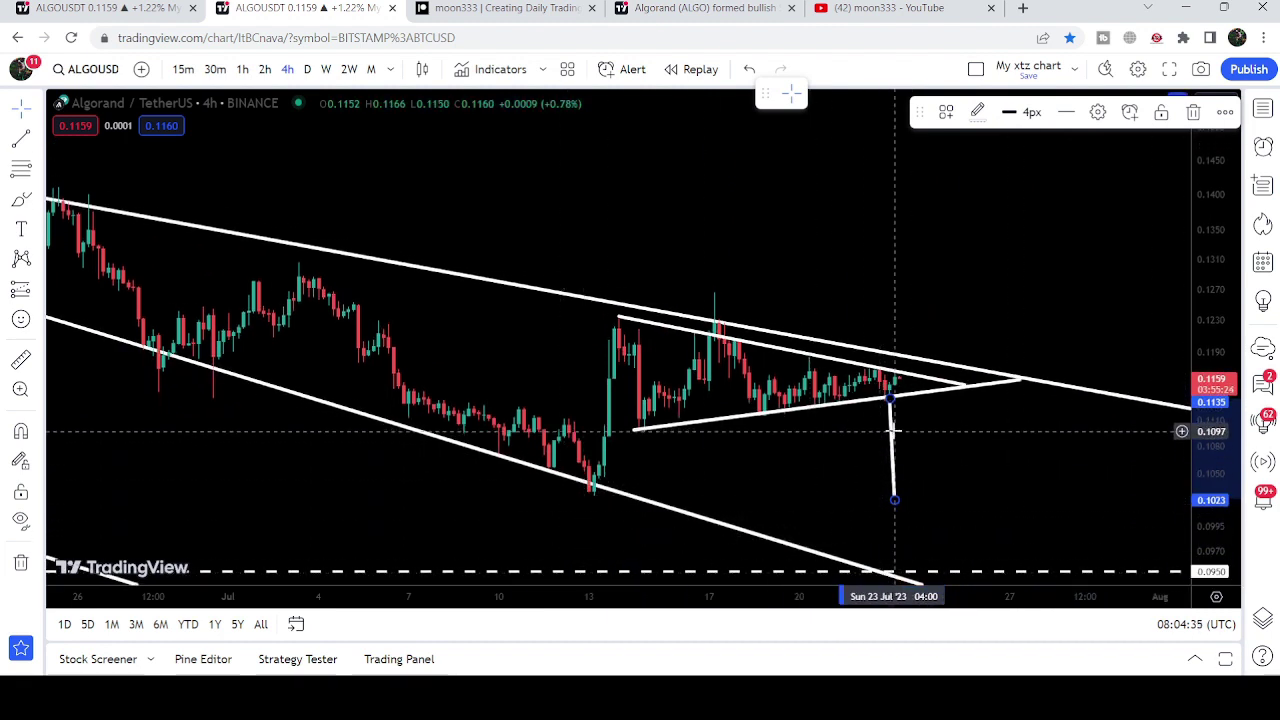
mouse_move(893, 431)
left_mouse_down()
mouse_move(896, 292)
mouse_move(901, 307)
left_mouse_up()
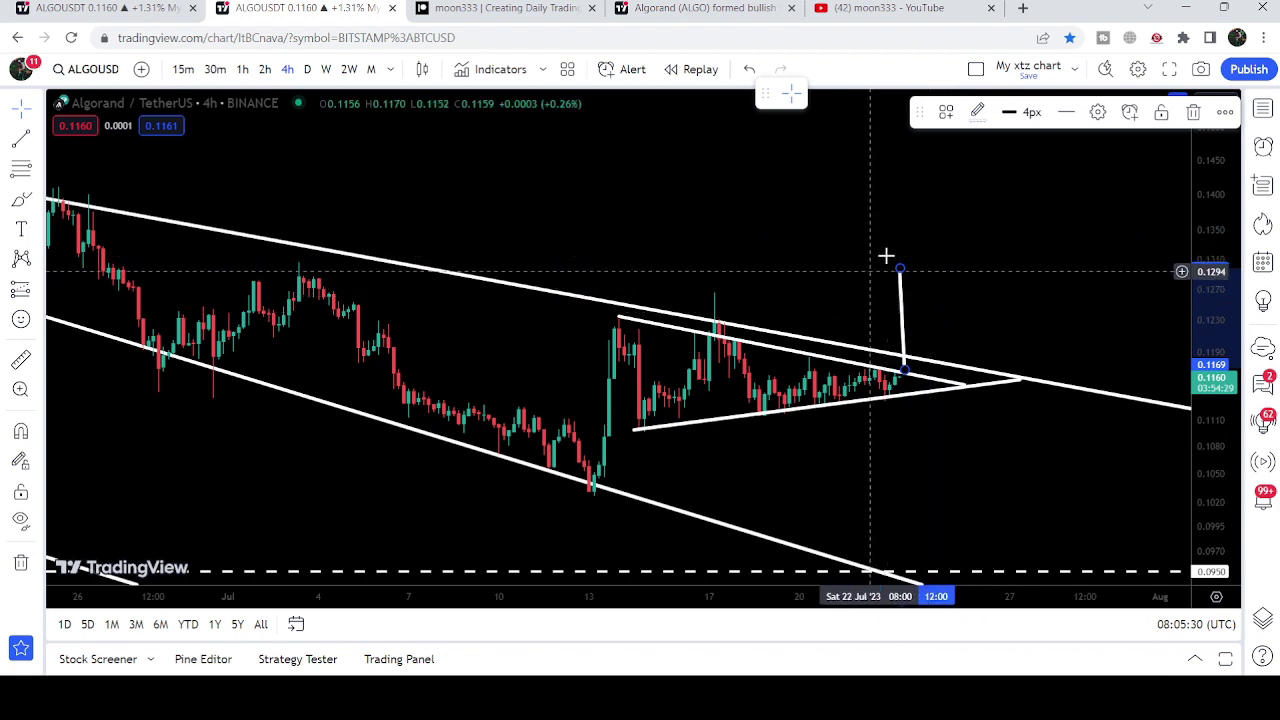
View the pattern on the daily timeframe, compressing the price scale and panning to frame the wedge
left_click(307, 69)
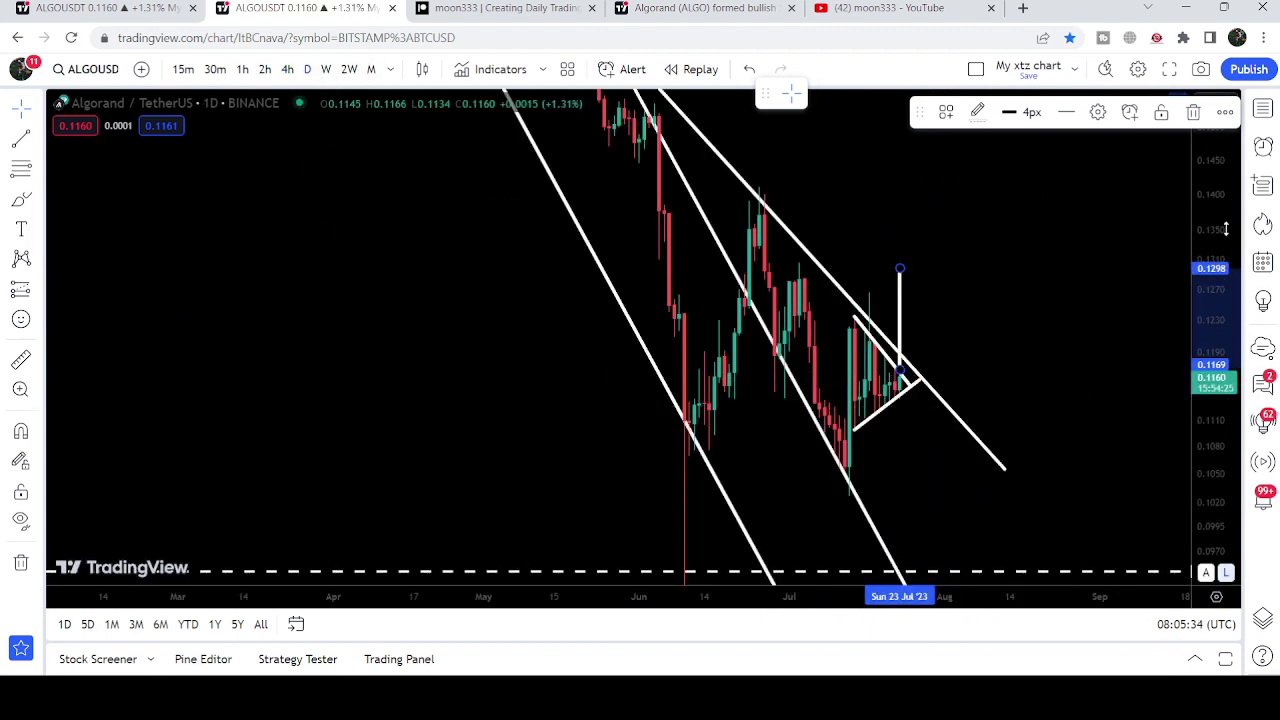
left_click_drag(1222, 262, 1210, 397)
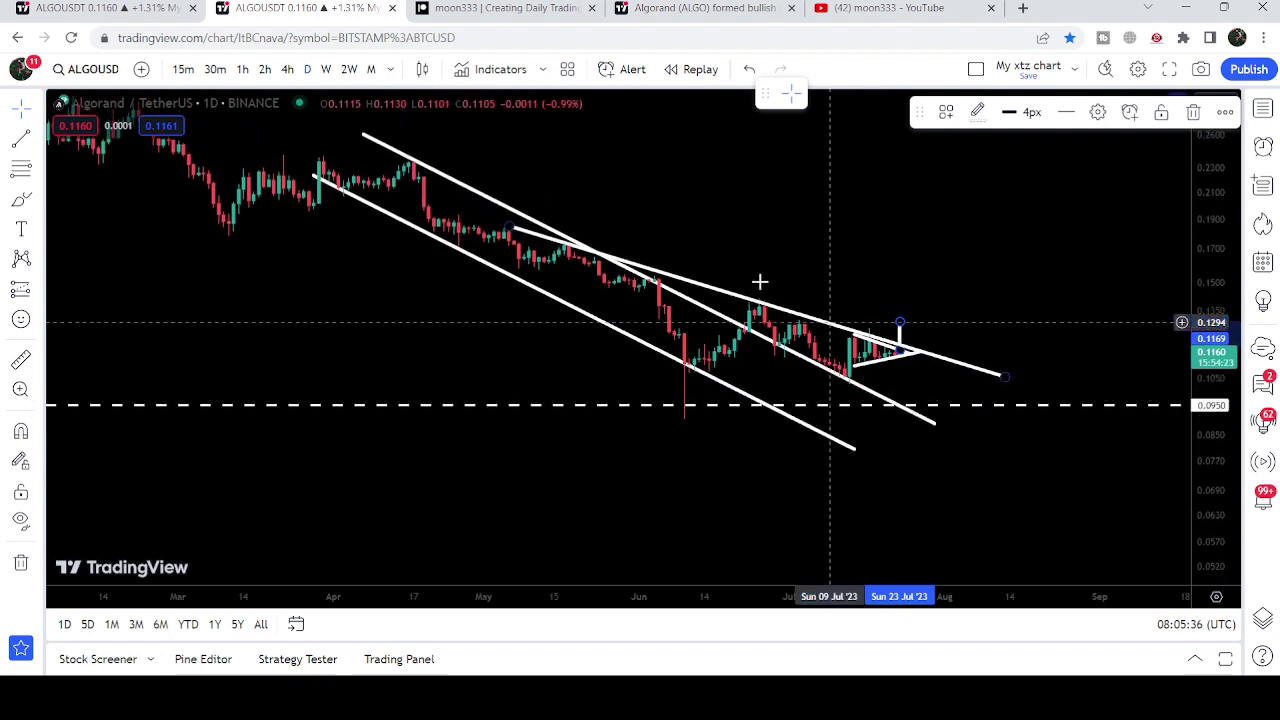
left_click_drag(697, 191, 702, 230)
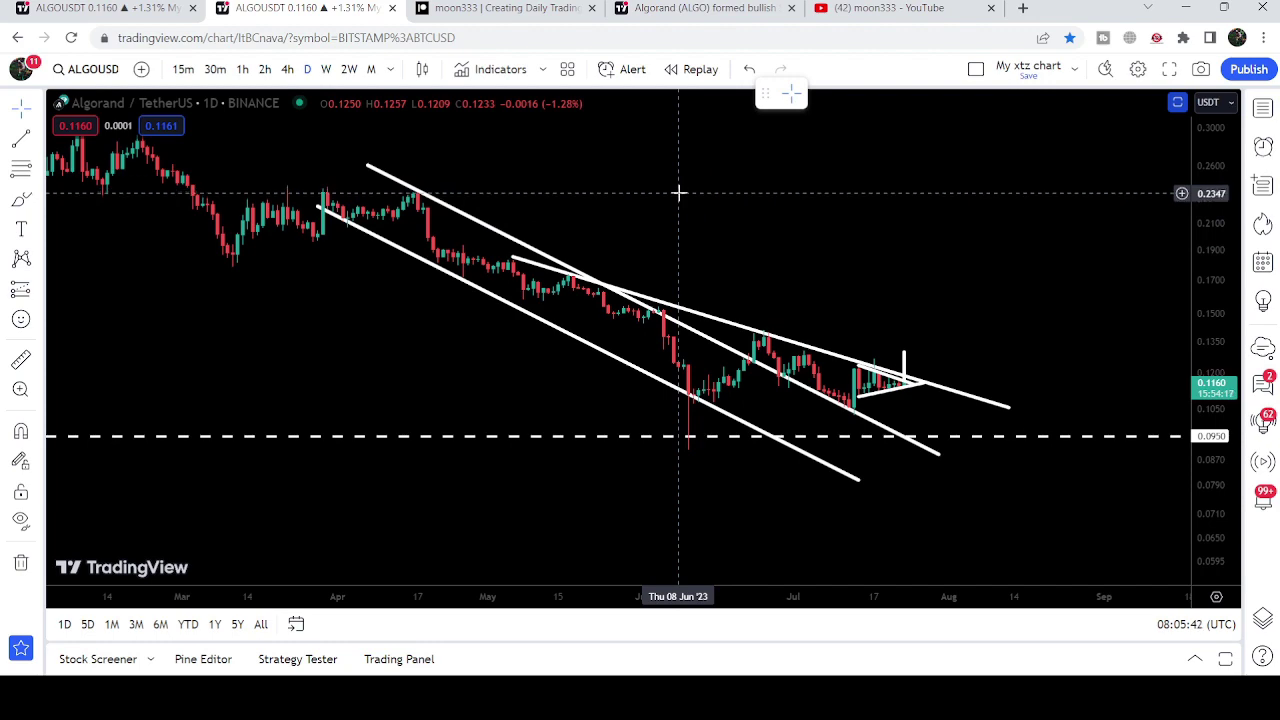
Bring up the weekly ALGOUSDT chart with the long-term falling wedge and EMA 21
key("ctrl+shift+Tab")
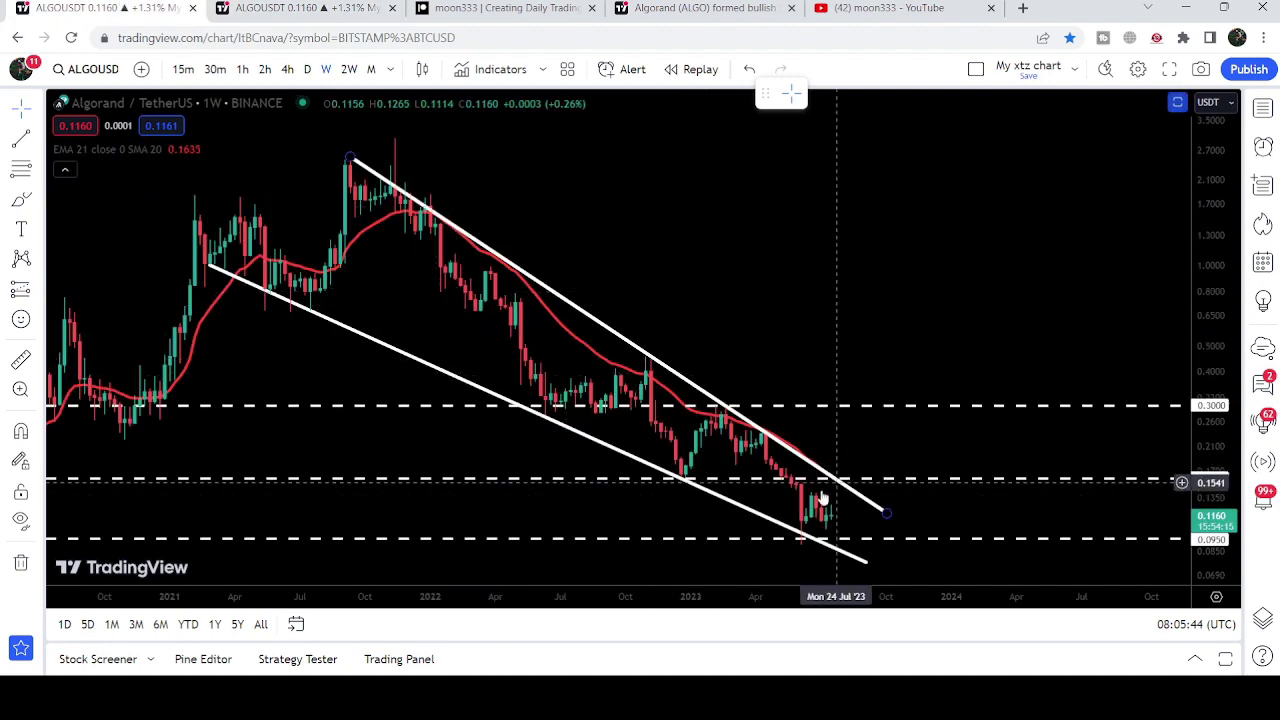
key("ctrl+Tab")
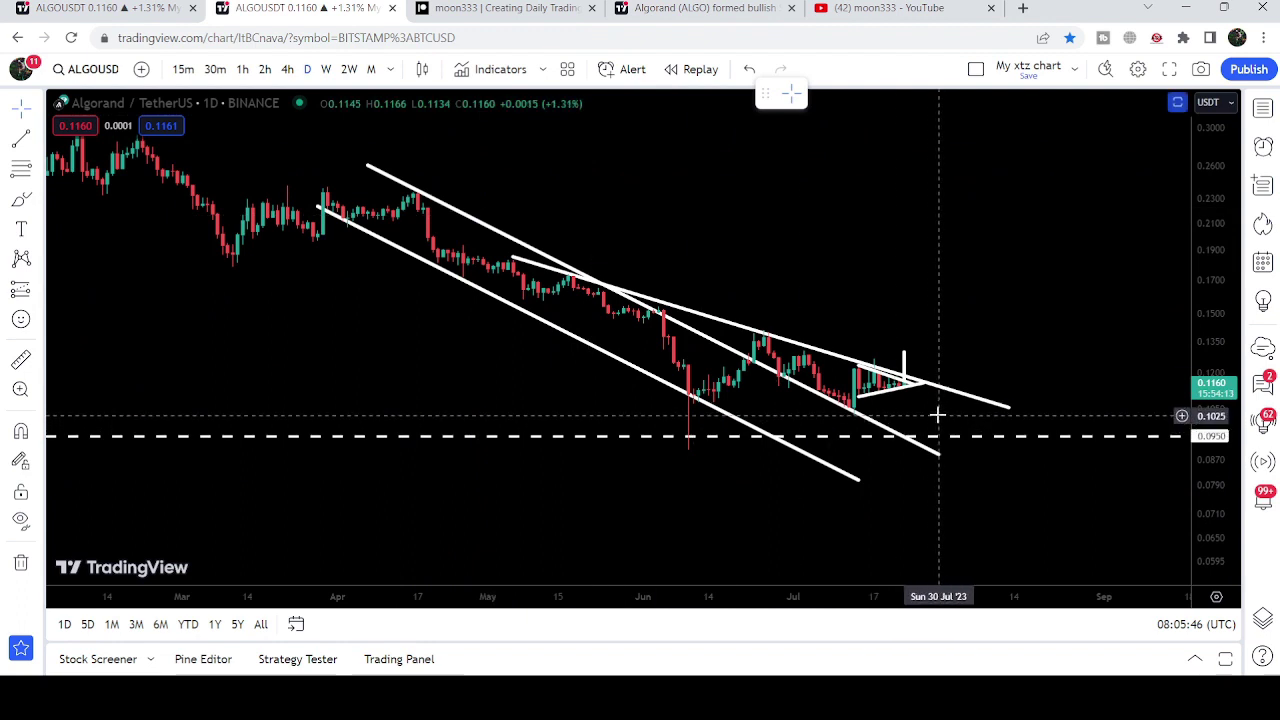
left_click(98, 6)
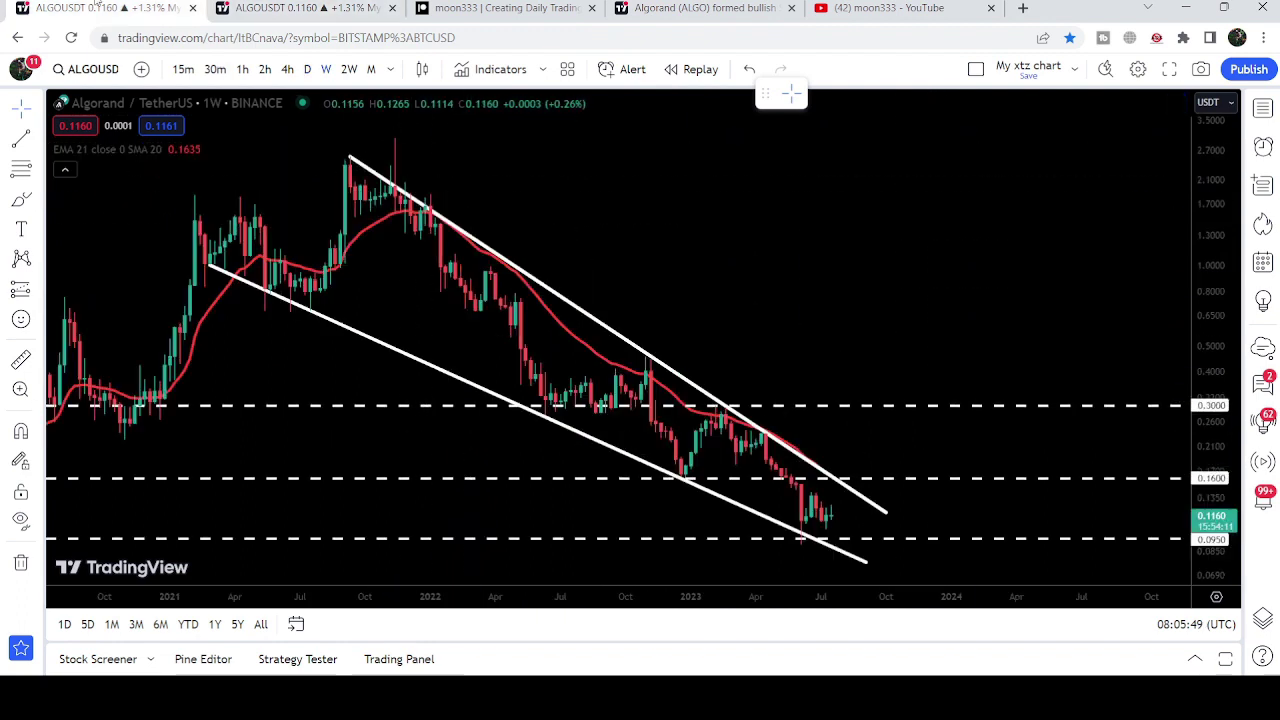